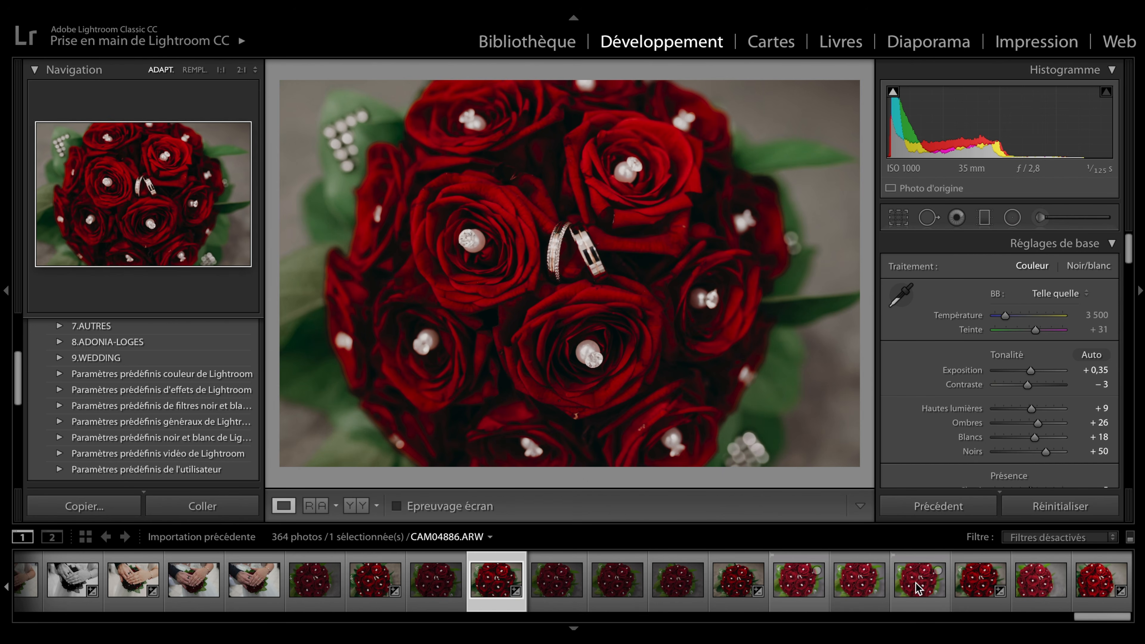
- In CAM04892.ARW, set Exposition to +0,10, Contraste +40, Ombres +47, Blancs +24, Noirs +29, Clarté +26 and Vibrance +15
{"action": "left_click", "coordinate": [866, 592]}
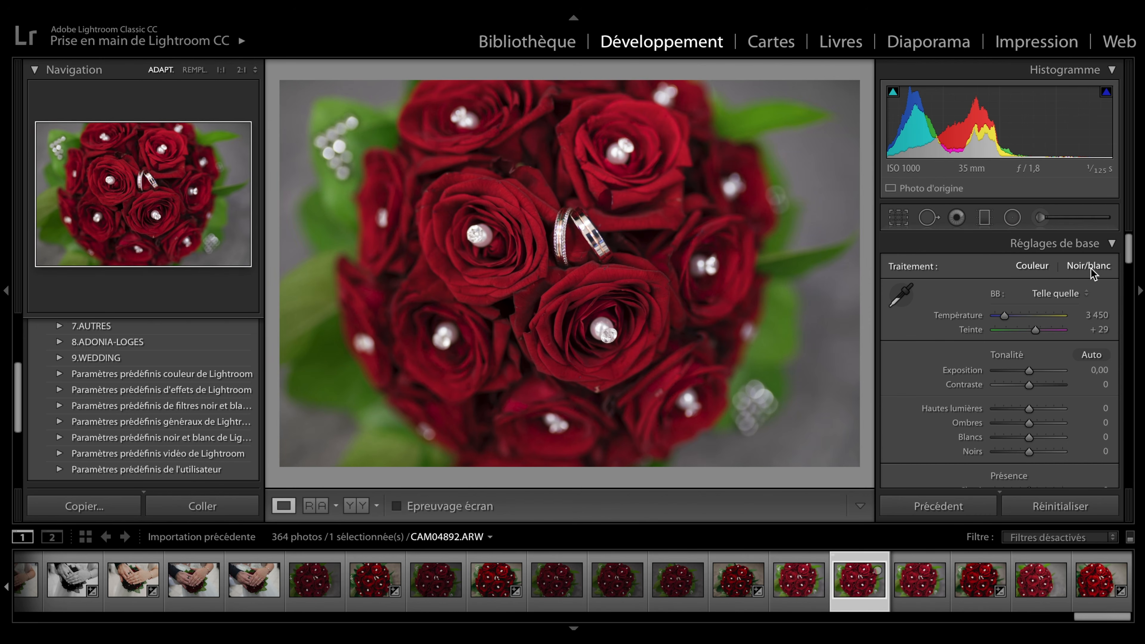
{"action": "scroll", "coordinate": [1026, 347], "scroll_direction": "down", "scroll_amount": 3}
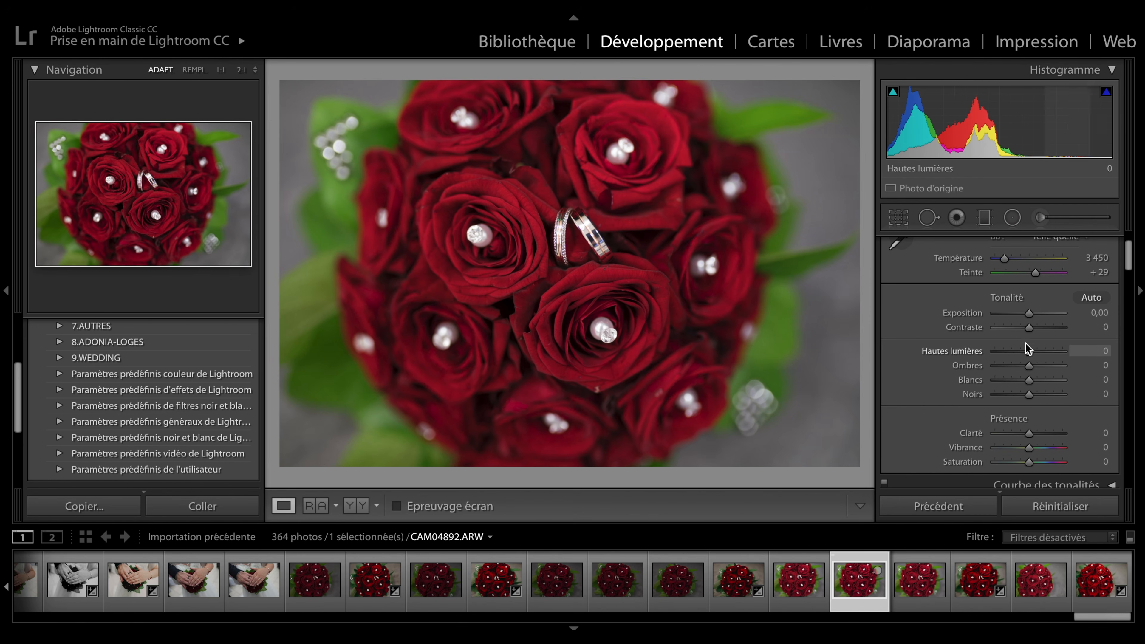
{"action": "left_click_drag", "start_coordinate": [1029, 313], "coordinate": [1035, 376]}
{"action": "scroll", "coordinate": [1040, 342], "scroll_direction": "down", "scroll_amount": 2}
{"action": "scroll", "coordinate": [1037, 387], "scroll_direction": "down", "scroll_amount": 1}
{"action": "scroll", "coordinate": [1037, 387], "scroll_direction": "down", "scroll_amount": 1}
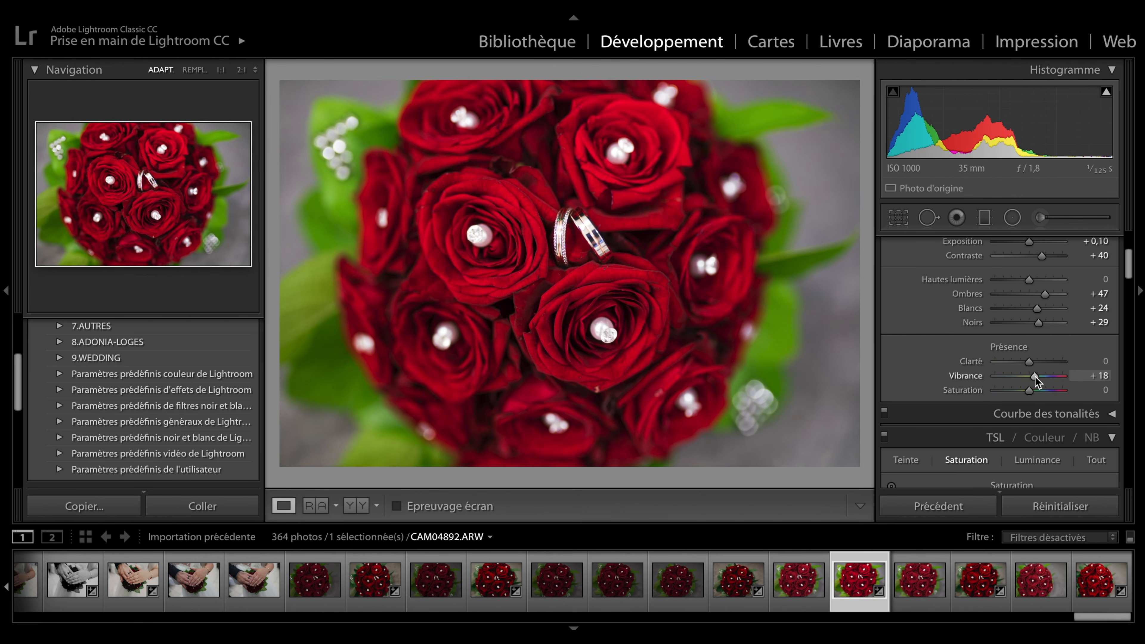
{"action": "left_click_drag", "start_coordinate": [1029, 361], "coordinate": [1037, 366]}
{"action": "scroll", "coordinate": [1038, 396], "scroll_direction": "down", "scroll_amount": 2}
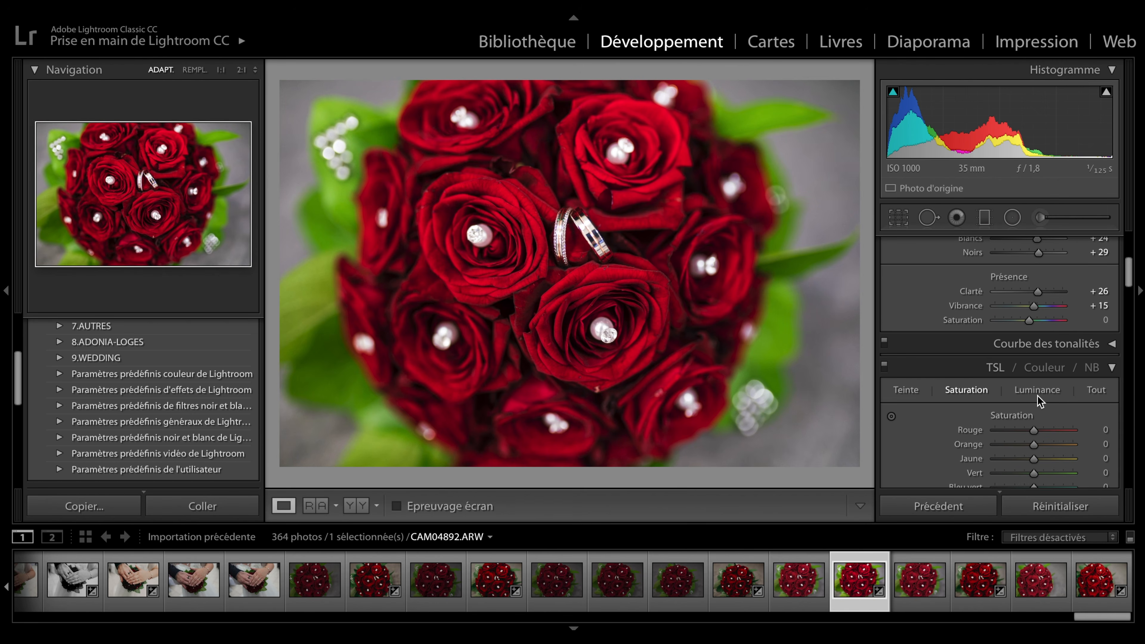
- Show the hue, saturation and luminance sliders together in the TSL settings
{"action": "scroll", "coordinate": [1038, 396], "scroll_direction": "down", "scroll_amount": 2}
{"action": "scroll", "coordinate": [1038, 396], "scroll_direction": "down", "scroll_amount": 1}
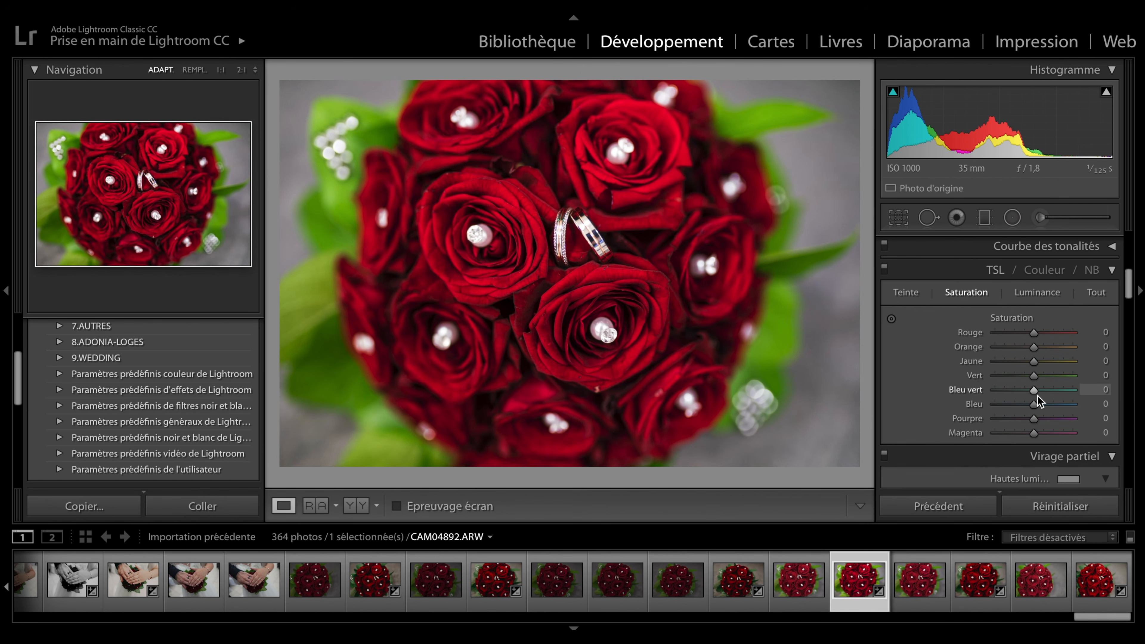
{"action": "left_click", "coordinate": [906, 292]}
{"action": "left_click", "coordinate": [1096, 293]}
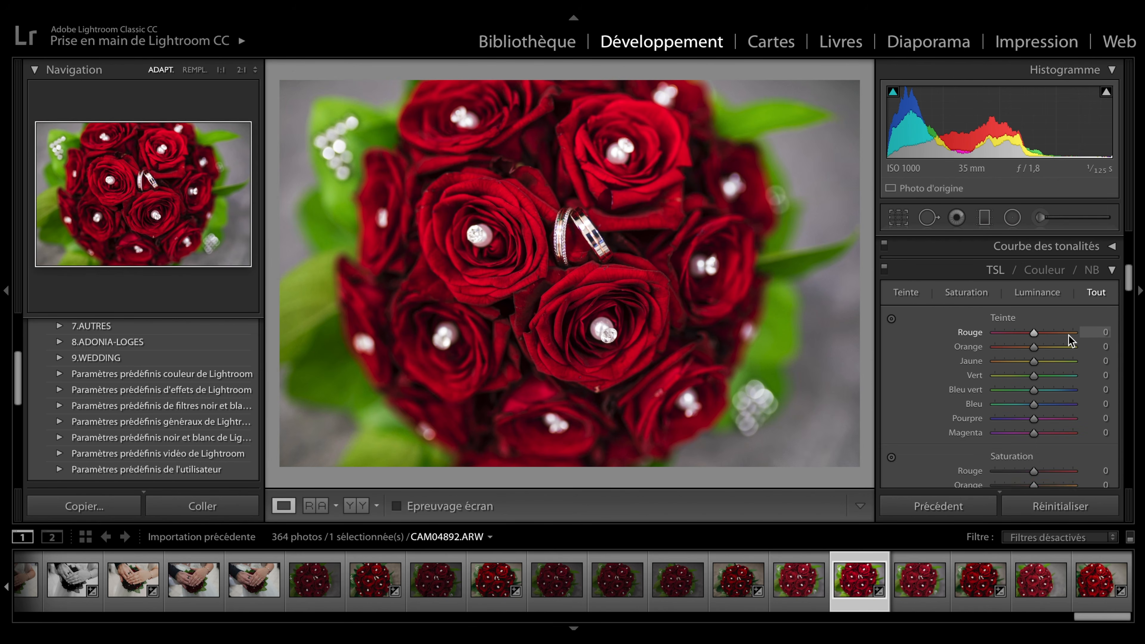
{"action": "scroll", "coordinate": [1069, 335], "scroll_direction": "down", "scroll_amount": 5}
{"action": "scroll", "coordinate": [1069, 335], "scroll_direction": "up", "scroll_amount": 6}
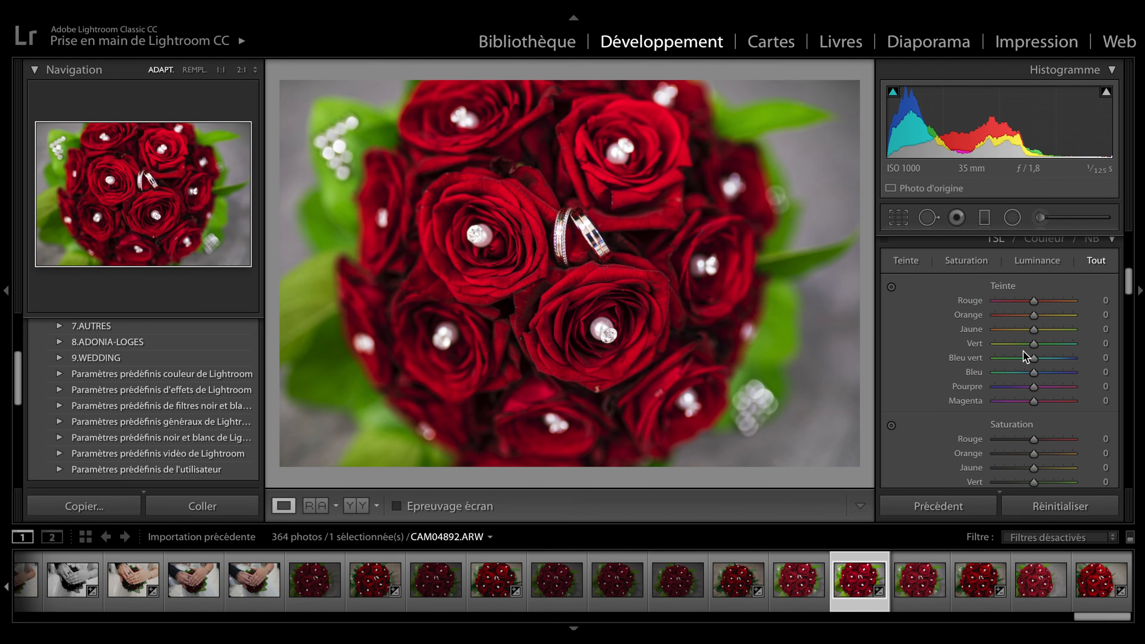
- Set the TSL hue of Rouge to −24 and Magenta to +38, and the luminance of Rouge to +8
{"action": "left_click_drag", "start_coordinate": [1034, 299], "coordinate": [1025, 299]}
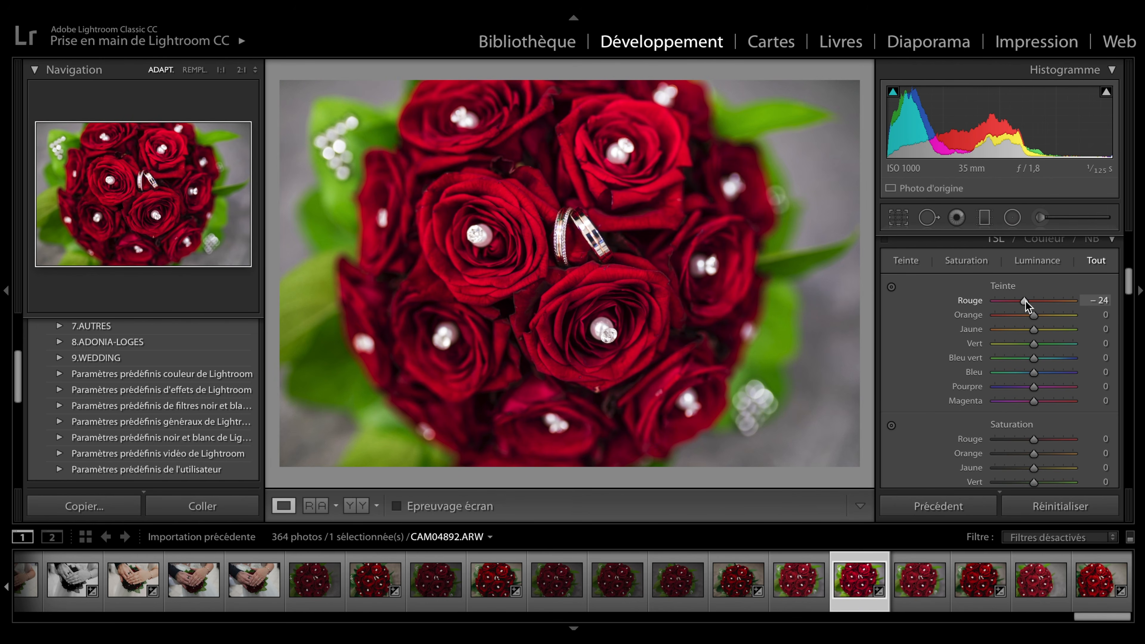
{"action": "scroll", "coordinate": [1039, 350], "scroll_direction": "down", "scroll_amount": 1}
{"action": "left_click_drag", "start_coordinate": [1045, 375], "coordinate": [1050, 378]}
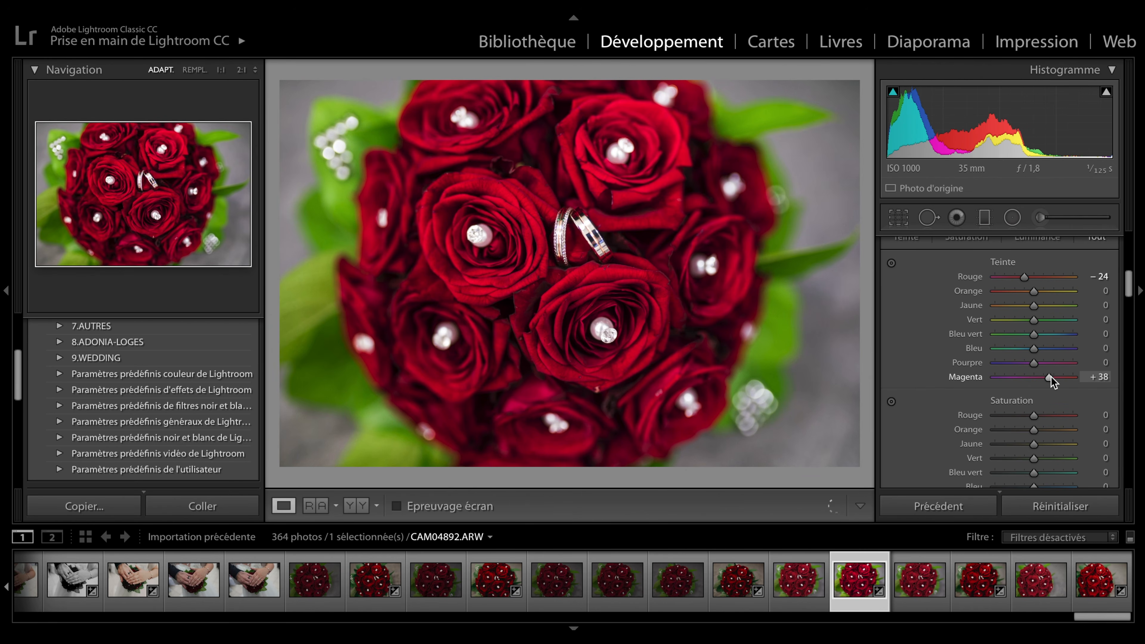
{"action": "scroll", "coordinate": [1049, 415], "scroll_direction": "down", "scroll_amount": 6}
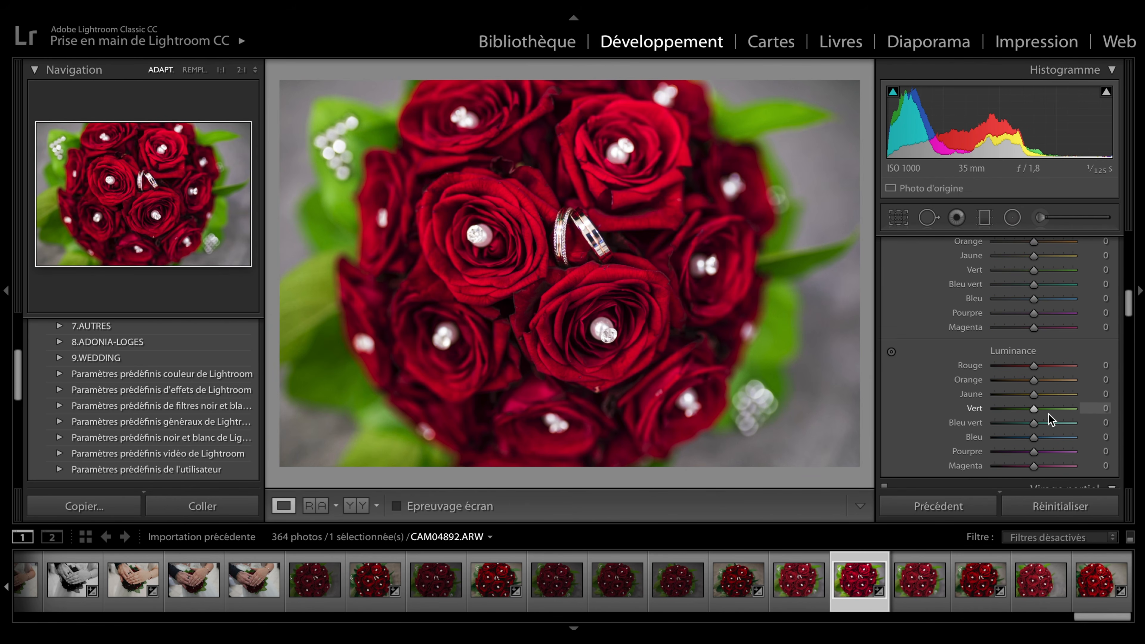
{"action": "mouse_move", "coordinate": [1035, 363]}
{"action": "left_mouse_down"}
{"action": "mouse_move", "coordinate": [1026, 361]}
{"action": "mouse_move", "coordinate": [1037, 360]}
{"action": "left_mouse_up"}
- Set the saturation of Orange, Jaune, Vert, Bleu vert, Bleu, Pourpre and Magenta to −100, and raise Rouge to +40
{"action": "scroll", "coordinate": [1037, 363], "scroll_direction": "up", "scroll_amount": 3}
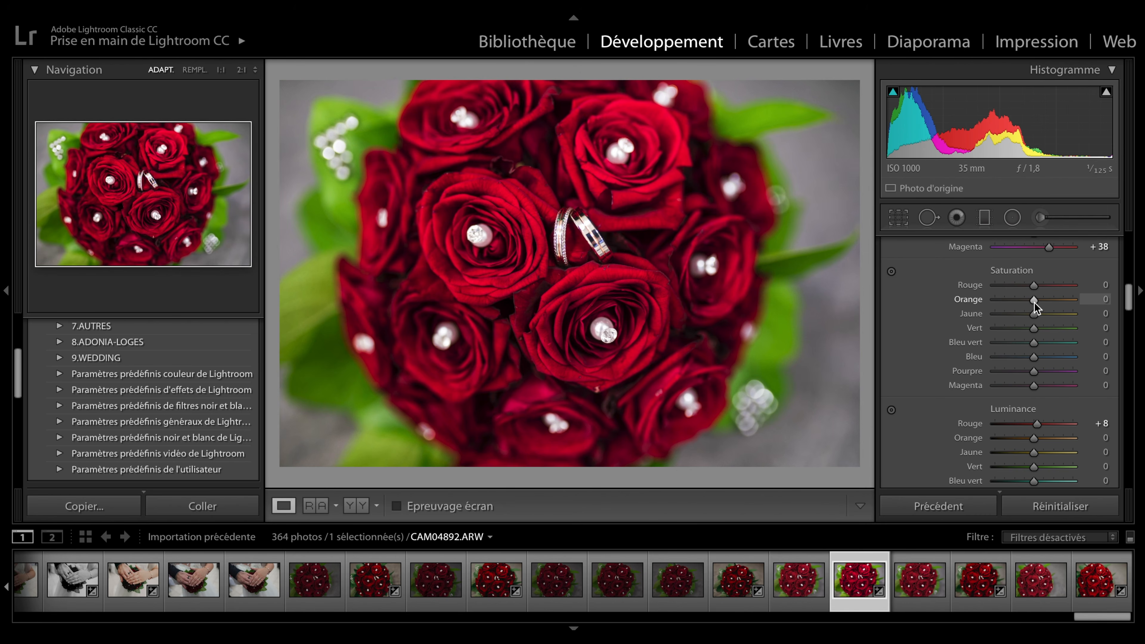
{"action": "left_click_drag", "start_coordinate": [1035, 303], "coordinate": [958, 303]}
{"action": "left_click_drag", "start_coordinate": [1033, 314], "coordinate": [971, 316]}
{"action": "left_click", "coordinate": [990, 324]}
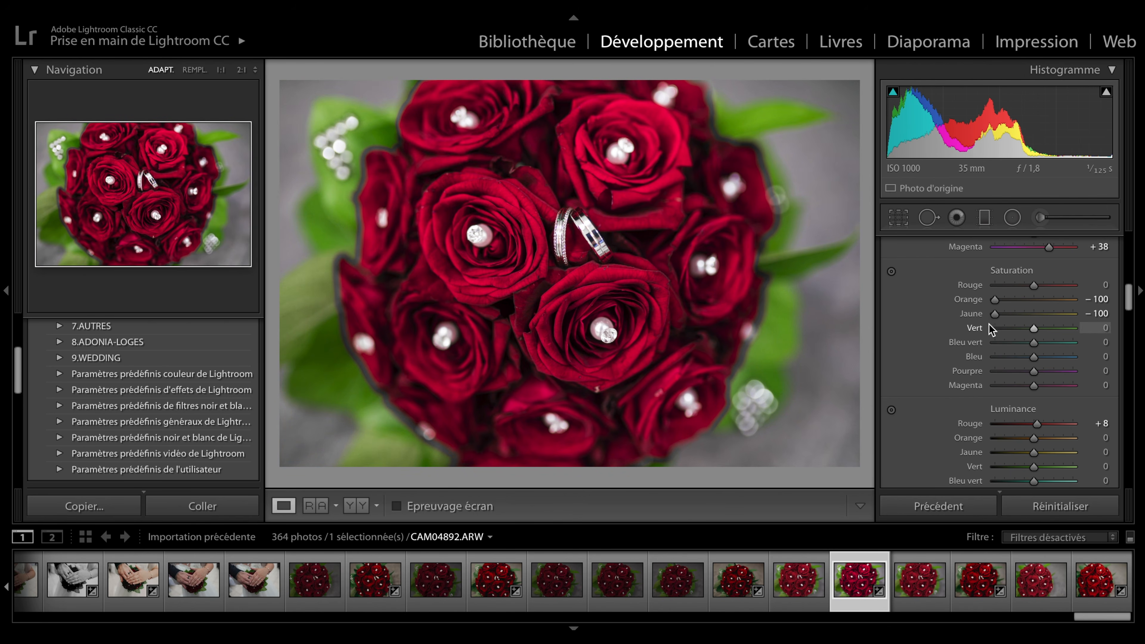
{"action": "left_click", "coordinate": [992, 342]}
{"action": "left_click", "coordinate": [995, 357]}
{"action": "left_click", "coordinate": [995, 371]}
{"action": "left_click", "coordinate": [995, 386]}
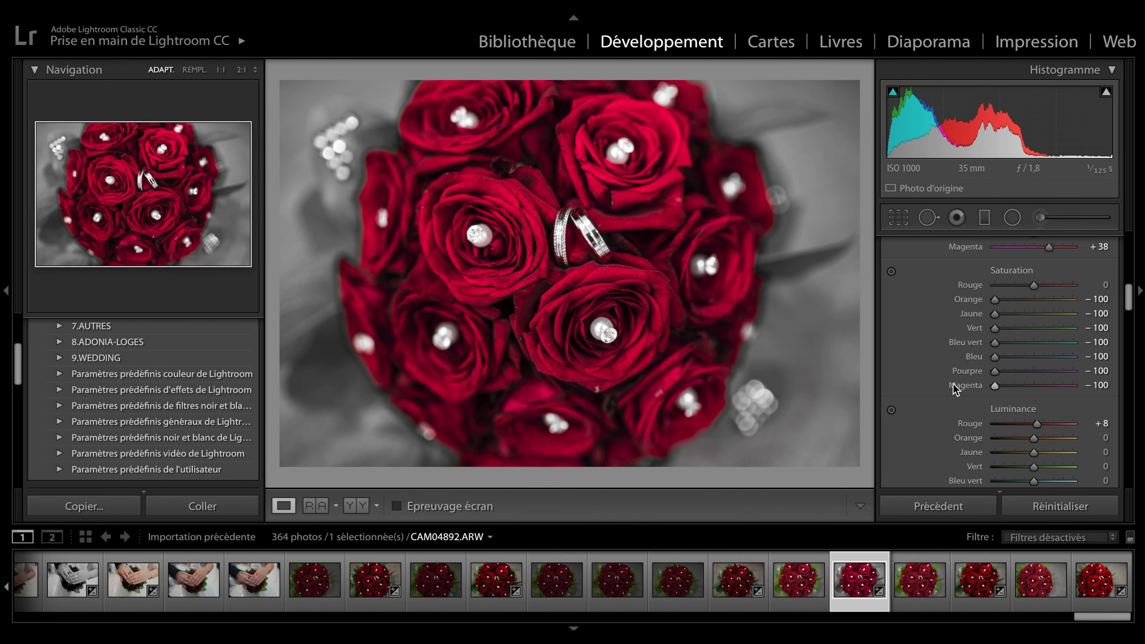
{"action": "scroll", "coordinate": [954, 388], "scroll_direction": "up", "scroll_amount": 1}
{"action": "left_click_drag", "start_coordinate": [1033, 310], "coordinate": [1046, 315]}
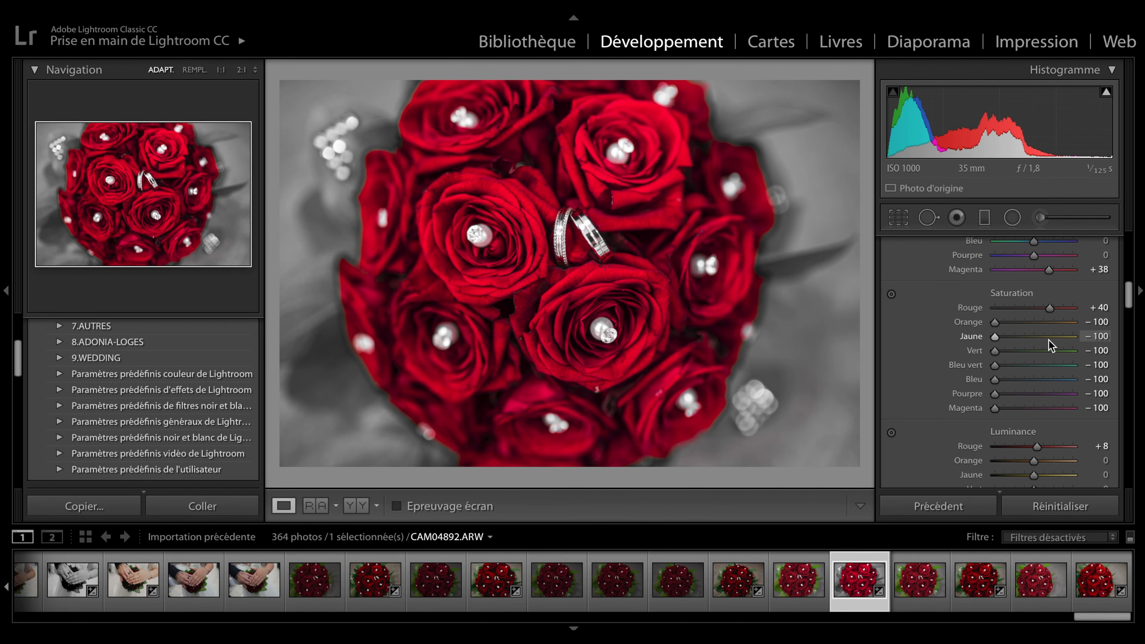
- Try the Vert saturation at −12 and return it to −100
{"action": "left_click", "coordinate": [1045, 353]}
{"action": "mouse_move", "coordinate": [1045, 356]}
{"action": "left_mouse_down"}
{"action": "mouse_move", "coordinate": [1010, 356]}
{"action": "mouse_move", "coordinate": [1029, 356]}
{"action": "left_mouse_up"}
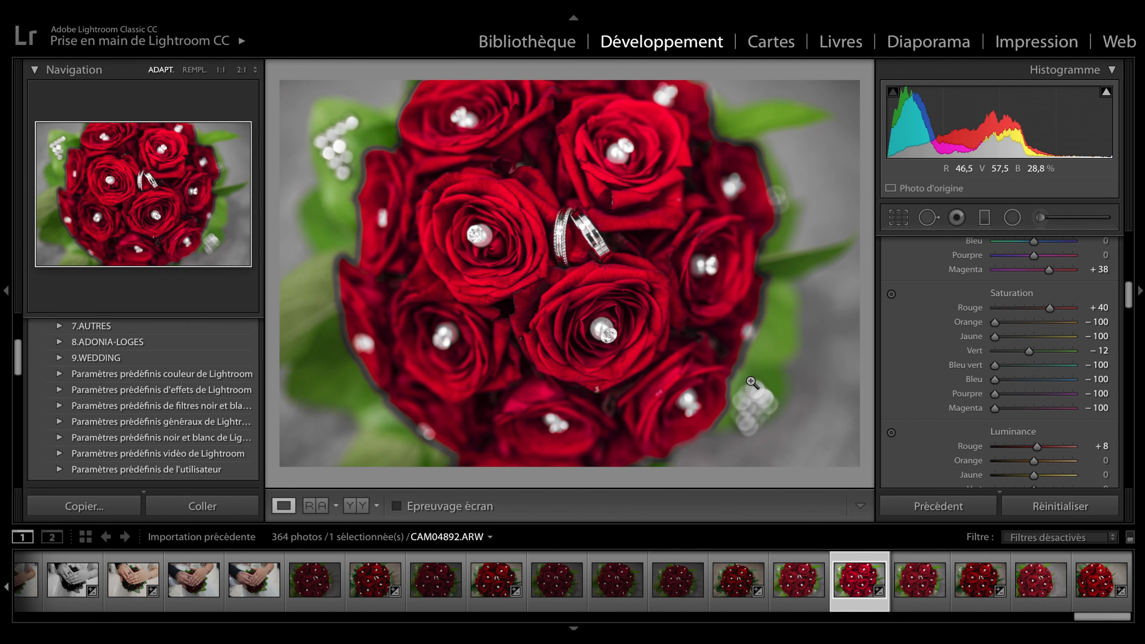
{"action": "left_click_drag", "start_coordinate": [1029, 351], "coordinate": [974, 357]}
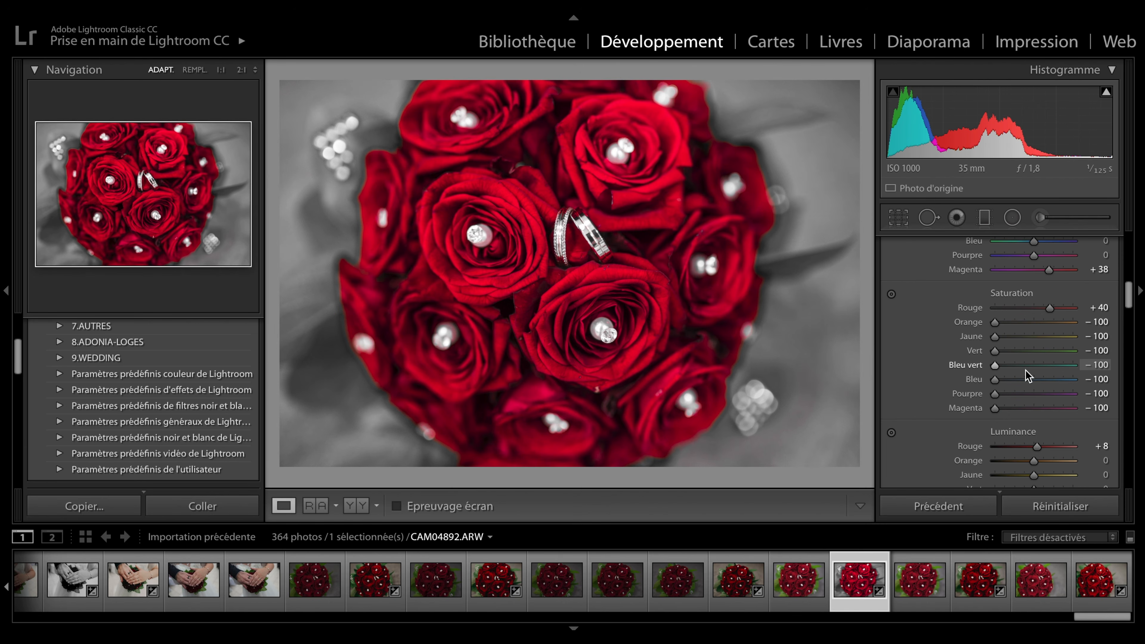
- Set the Rouge saturation to +17 and the Rouge luminance to −28
{"action": "left_click", "coordinate": [1035, 350]}
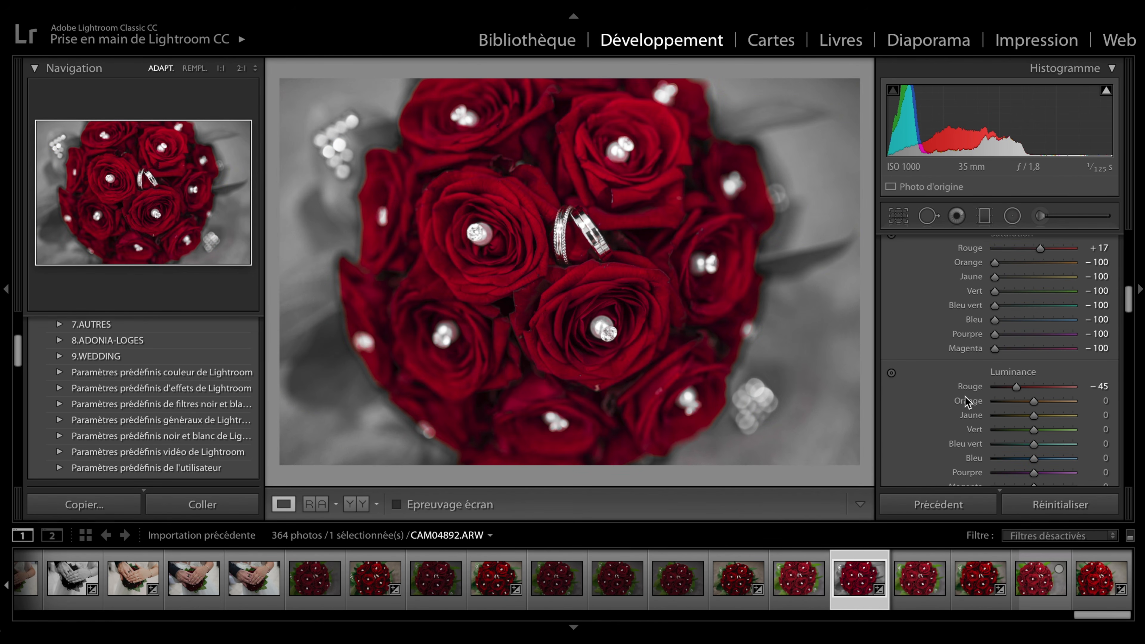
{"action": "scroll", "coordinate": [965, 396], "scroll_direction": "down", "scroll_amount": 3}
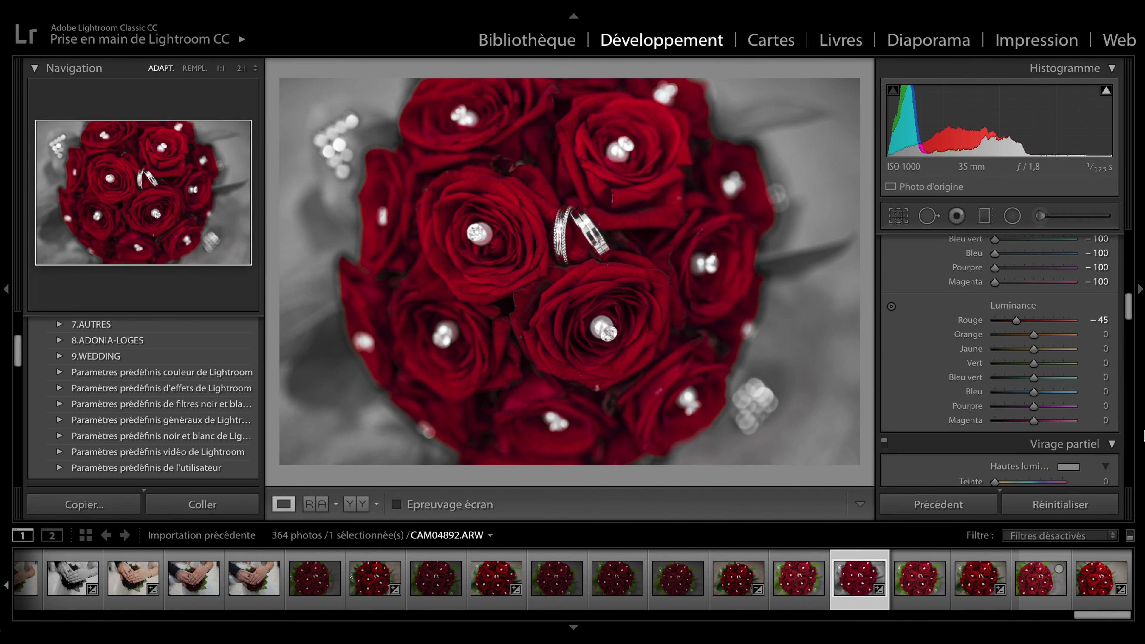
{"action": "left_click_drag", "start_coordinate": [1019, 323], "coordinate": [1024, 322]}
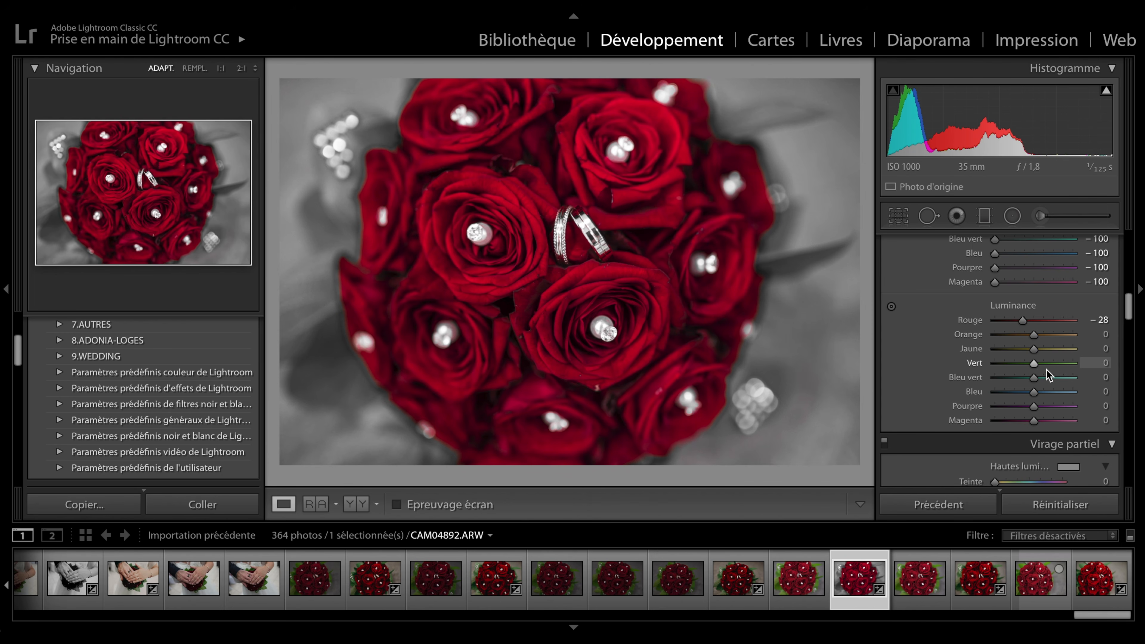
- Try the Vert luminance at values between +87 and −51, and return it to 0
{"action": "mouse_move", "coordinate": [1035, 362]}
{"action": "left_mouse_down"}
{"action": "mouse_move", "coordinate": [1022, 362]}
{"action": "mouse_move", "coordinate": [1053, 370]}
{"action": "mouse_move", "coordinate": [1041, 370]}
{"action": "left_mouse_up"}
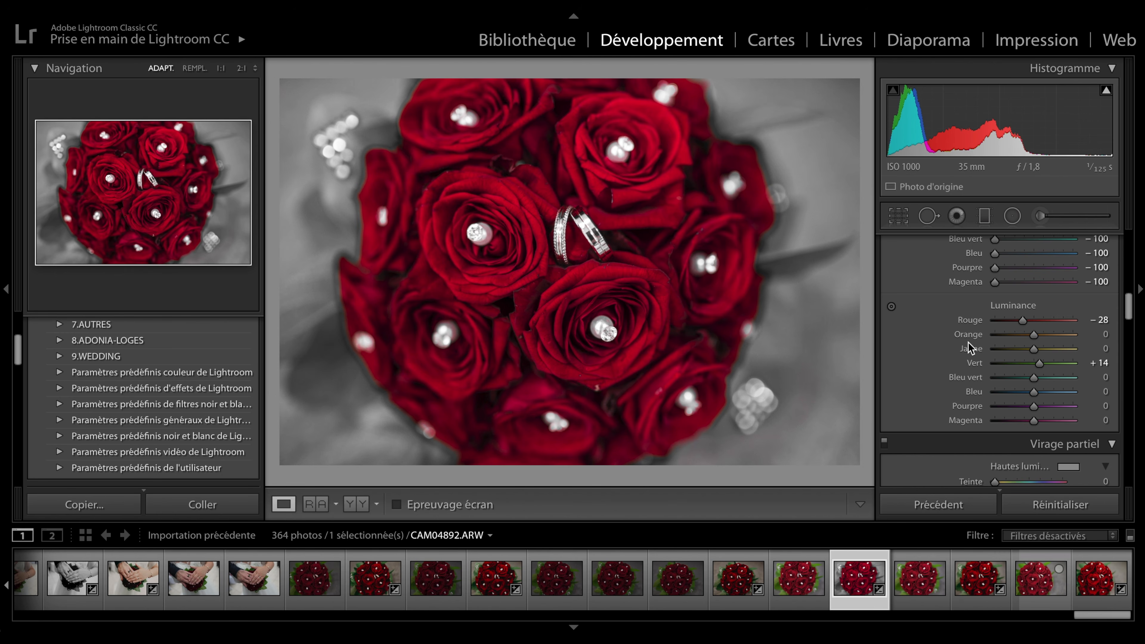
{"action": "left_click_drag", "start_coordinate": [1040, 366], "coordinate": [1069, 367]}
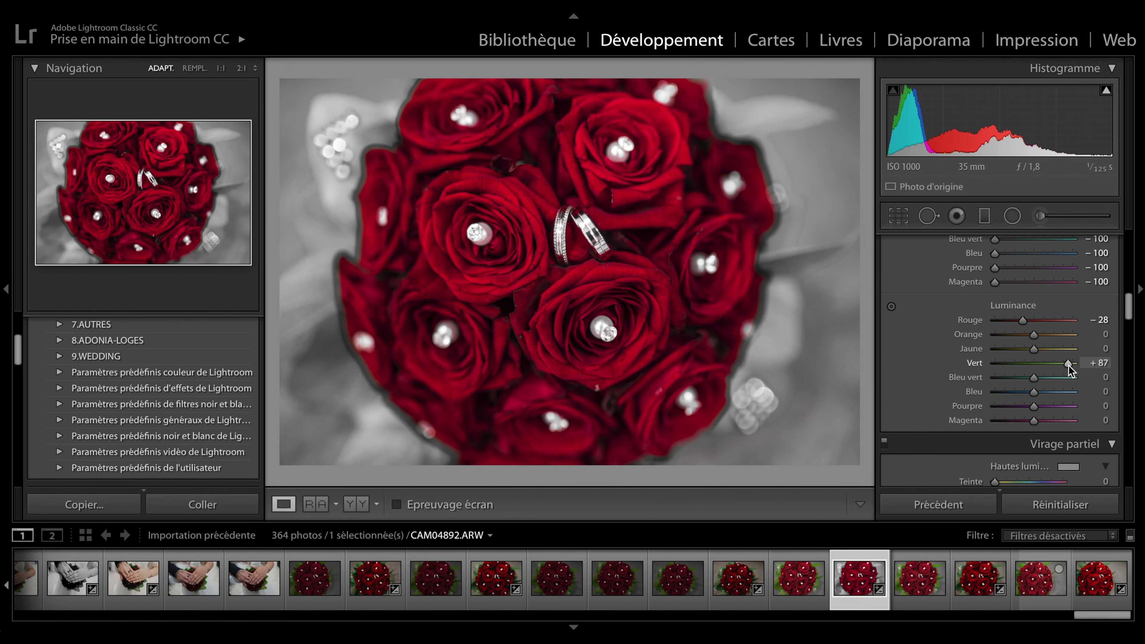
{"action": "left_click_drag", "start_coordinate": [1068, 366], "coordinate": [1024, 368]}
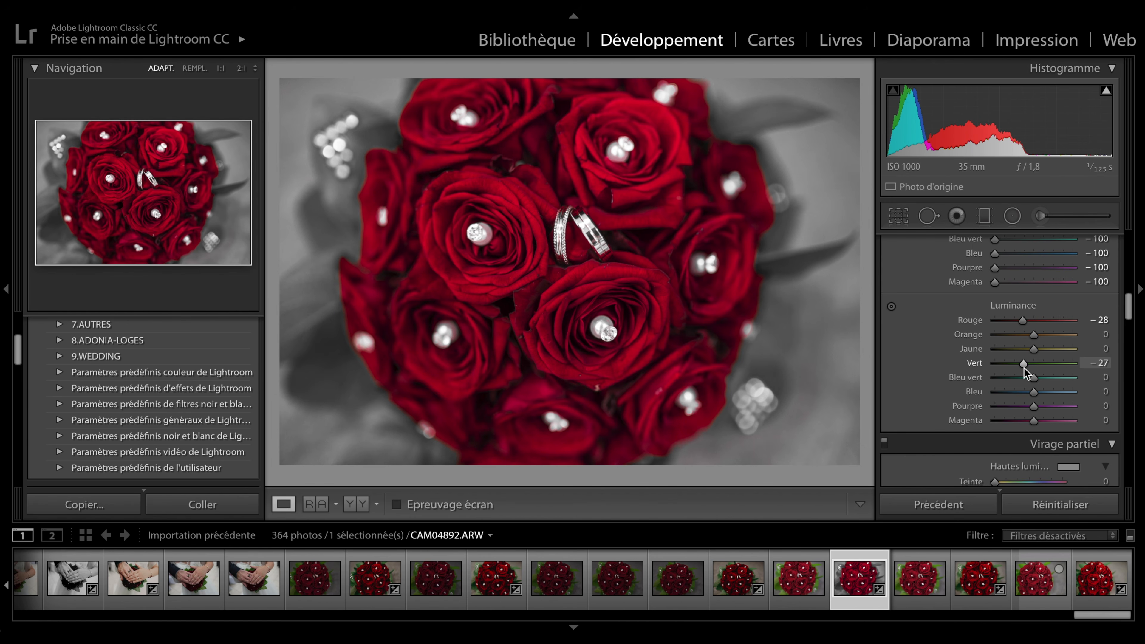
{"action": "left_click_drag", "start_coordinate": [1025, 368], "coordinate": [1022, 367]}
{"action": "left_click_drag", "start_coordinate": [1022, 363], "coordinate": [1015, 365]}
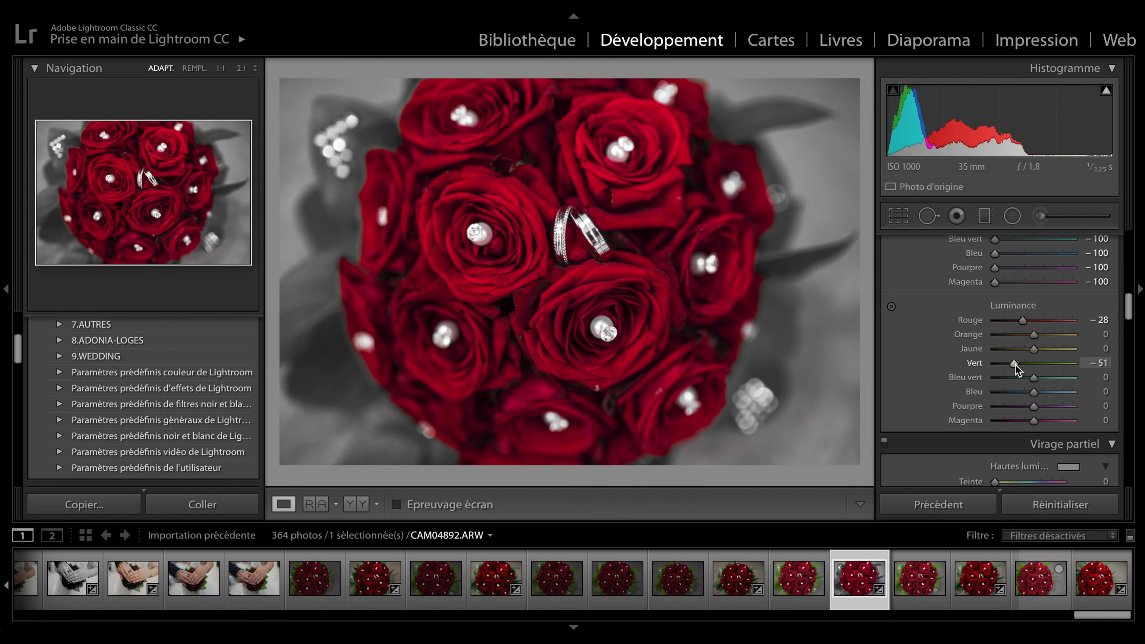
{"action": "left_click_drag", "start_coordinate": [1015, 366], "coordinate": [1035, 374]}
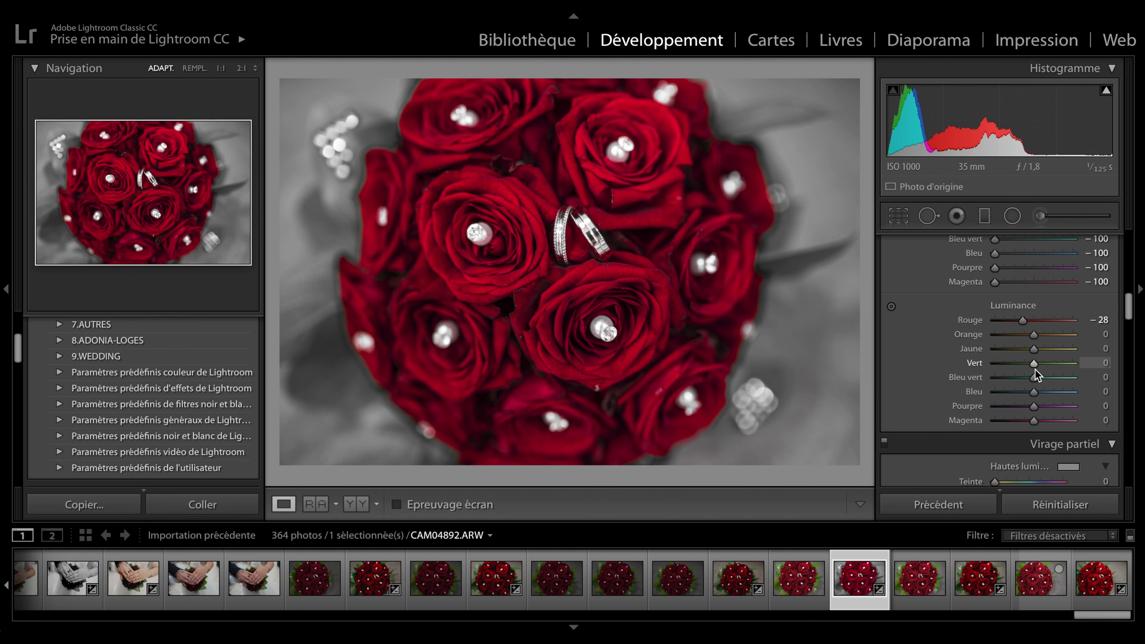